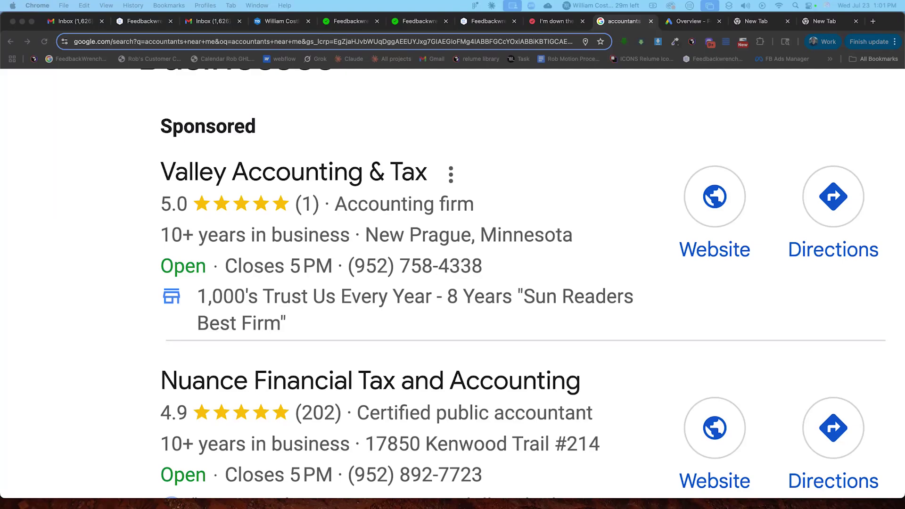
- Scroll and zoom through the 'accountants near me' results and the sponsored Businesses map pack
scroll(515, 282, up, 1)
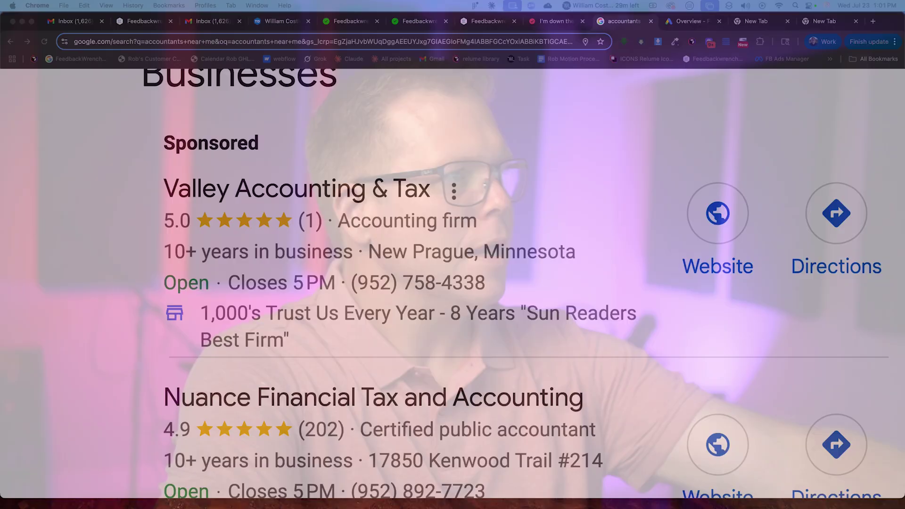
scroll(517, 283, up, 1)
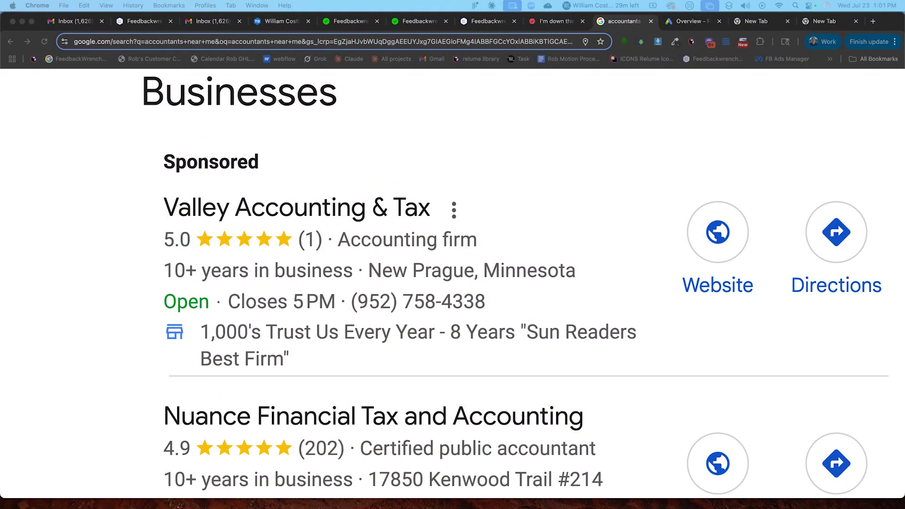
scroll(524, 283, up, 2)
scroll(524, 283, left, 2)
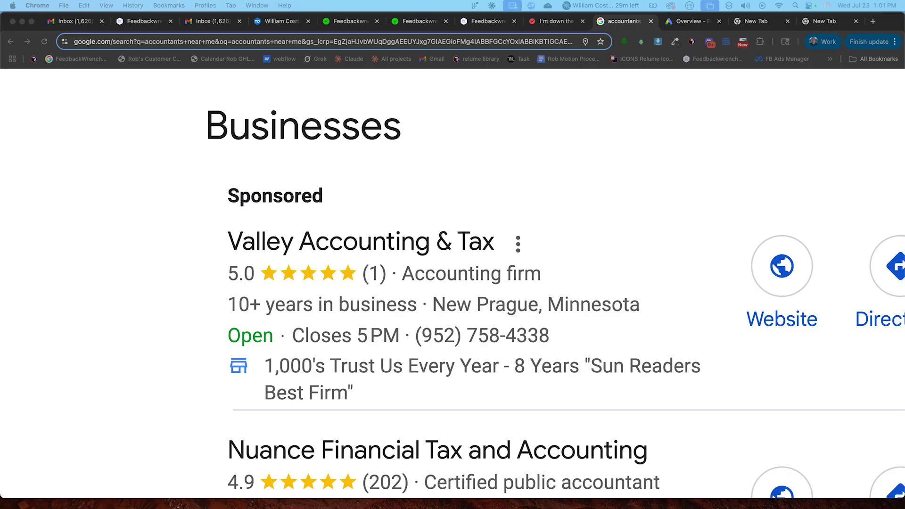
scroll(171, 222, down, 5)
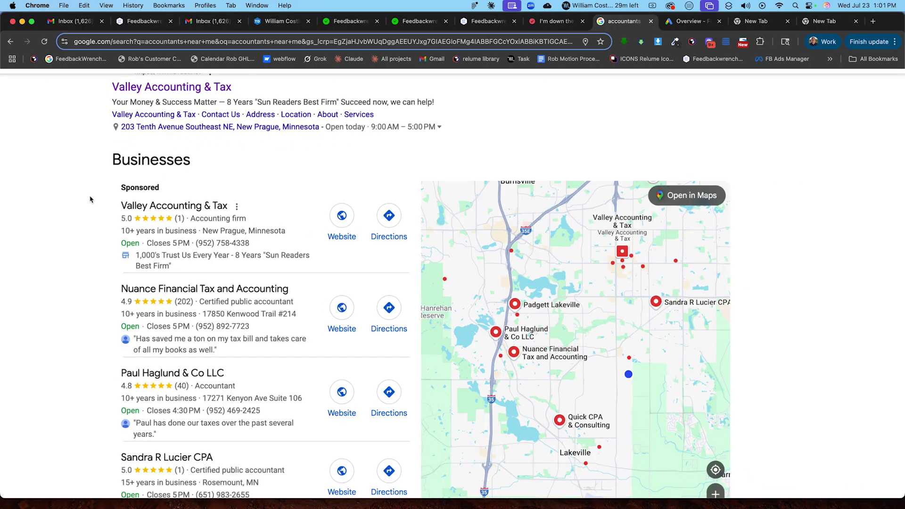
scroll(90, 199, up, 5)
scroll(361, 243, down, 5)
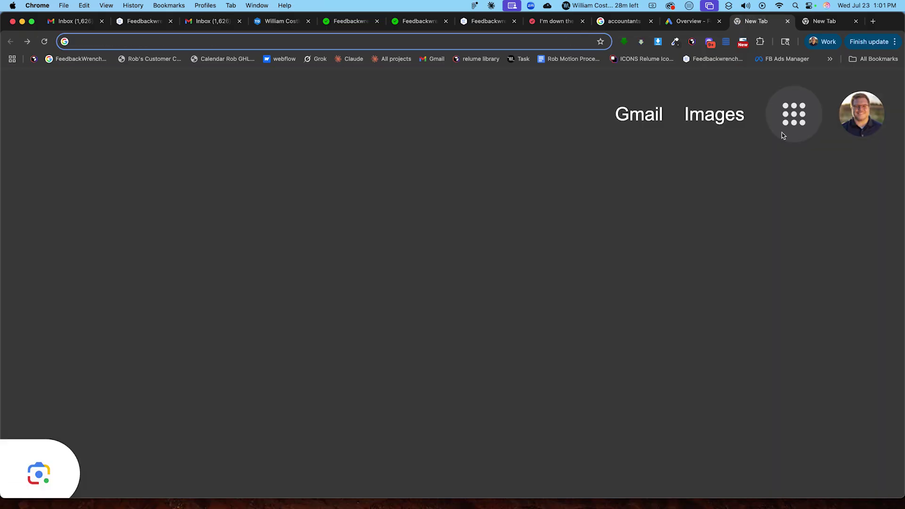
- Open Business Profile Manager from the Google apps grid for FeedbackWrench Web Design & Marketing
click(794, 114)
scroll(546, 258, down, 2)
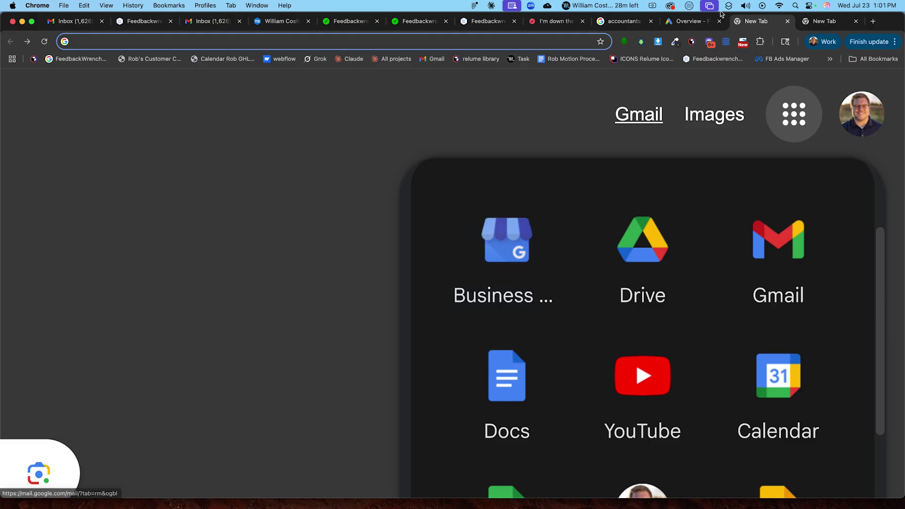
click(687, 24)
click(757, 20)
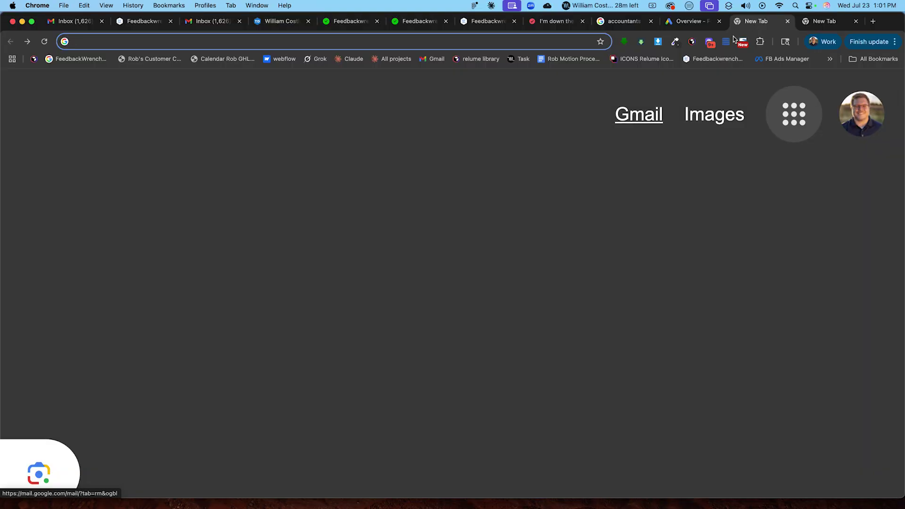
click(784, 124)
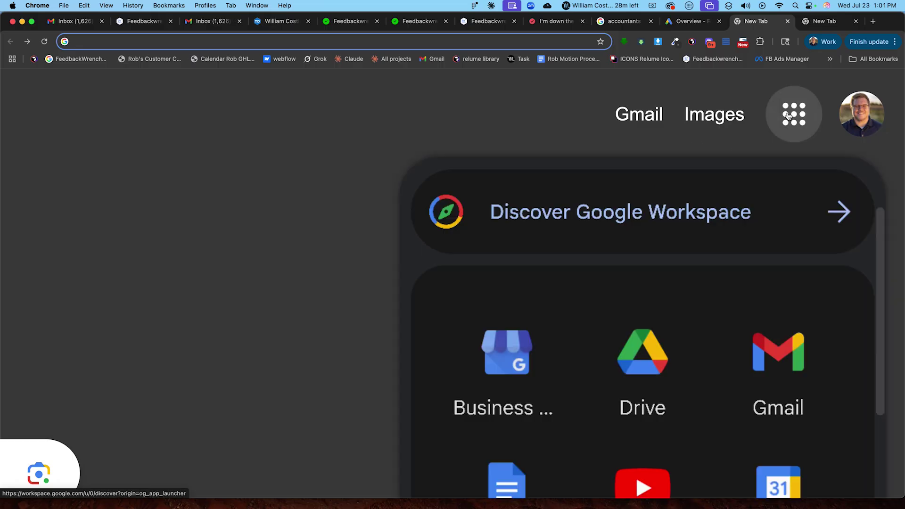
click(498, 362)
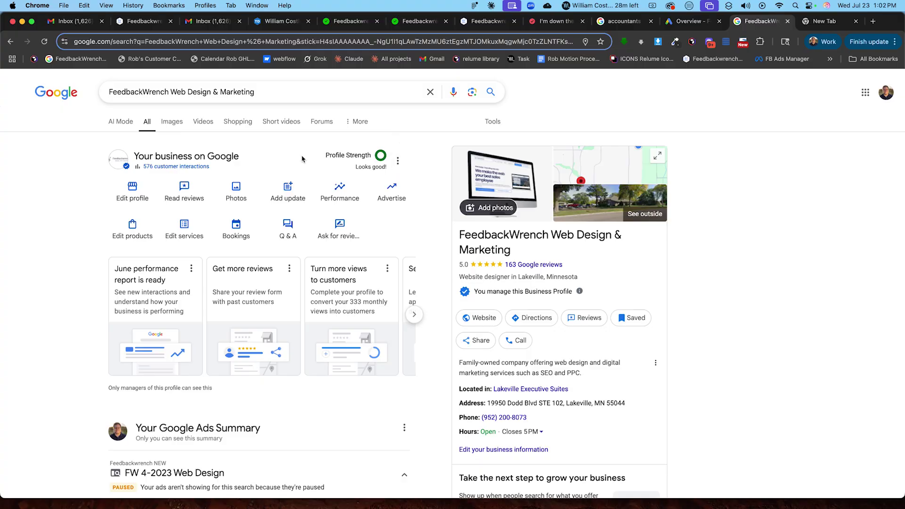
- View the Business Profile settings from the profile's more-options menu, then return to the accountants results
click(399, 162)
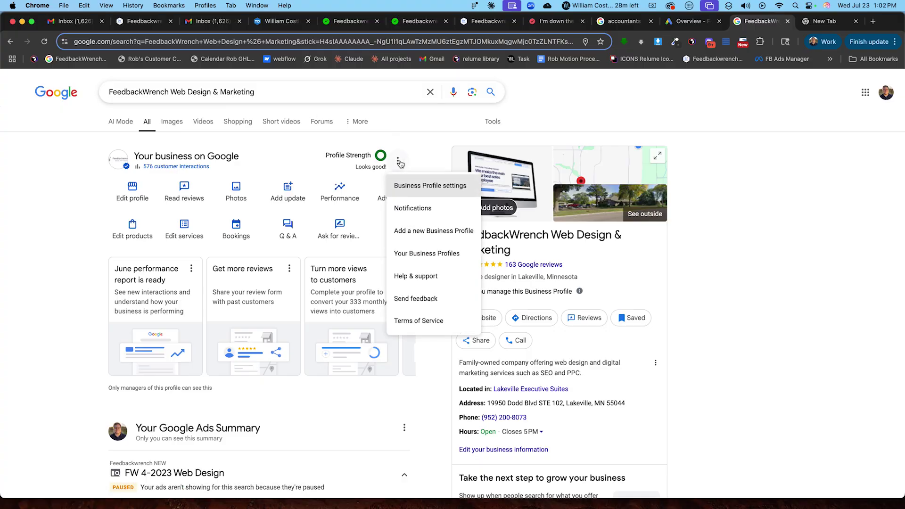
click(439, 188)
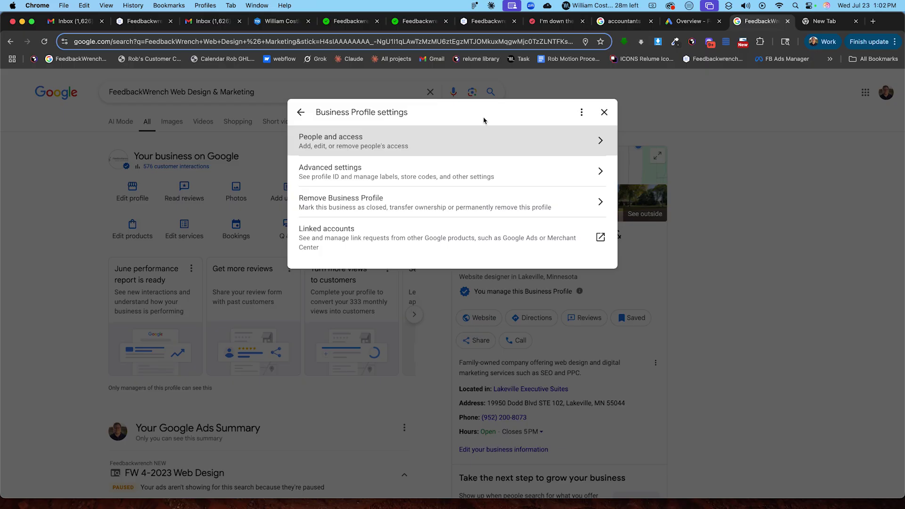
click(636, 24)
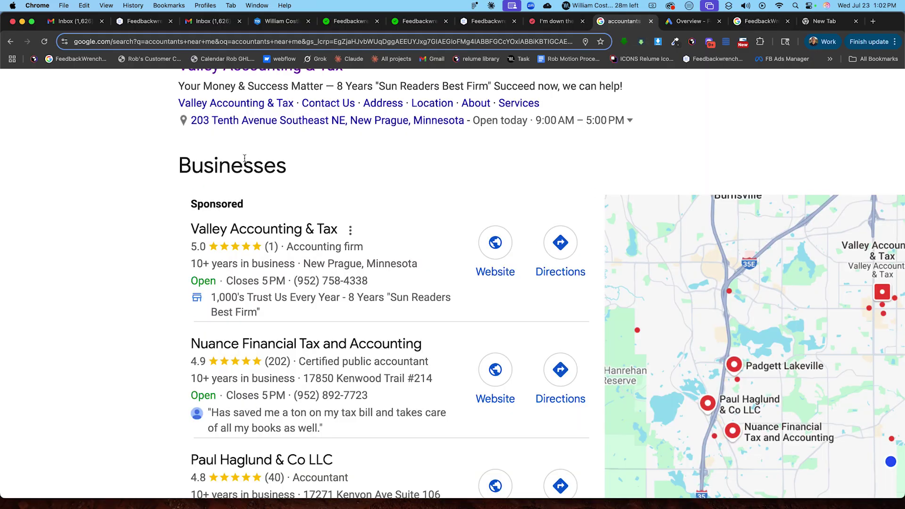
- Zoom in on the sponsored Valley Accounting & Tax card, then switch to the Google Ads Overview
scroll(202, 193, up, 5)
scroll(238, 202, down, 5)
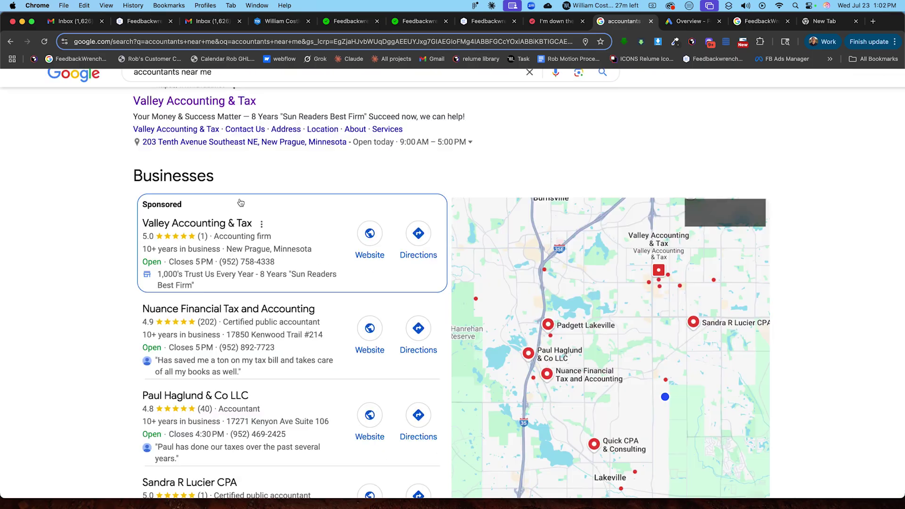
click(692, 21)
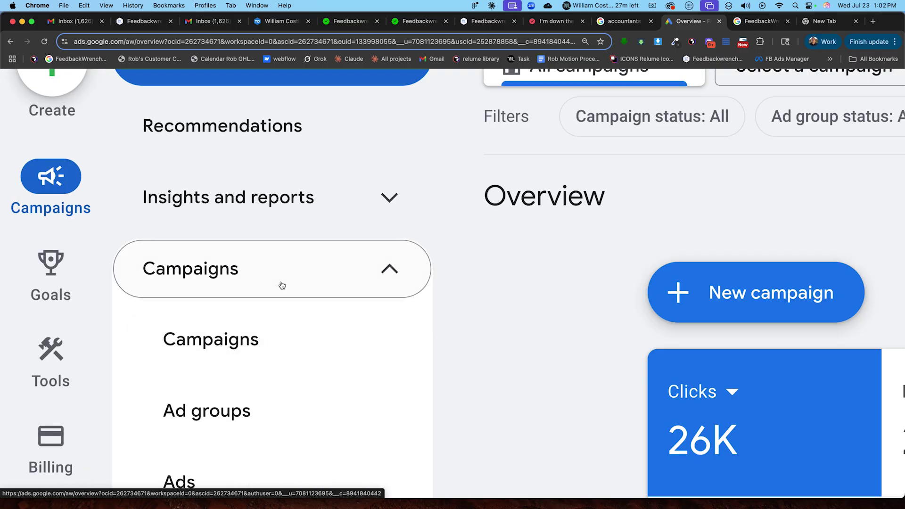
- Go to Assets > Assets and apply the Location filter chip to the asset table
click(254, 273)
click(254, 273)
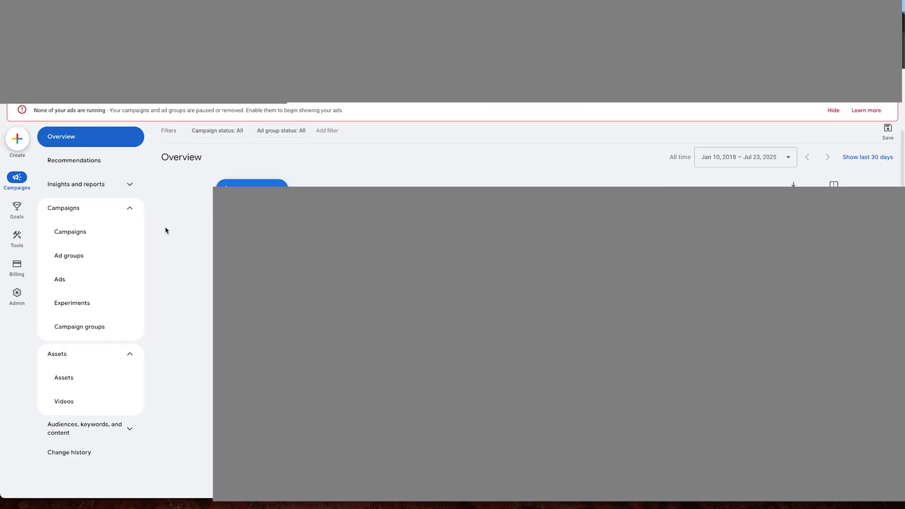
scroll(166, 231, down, 1)
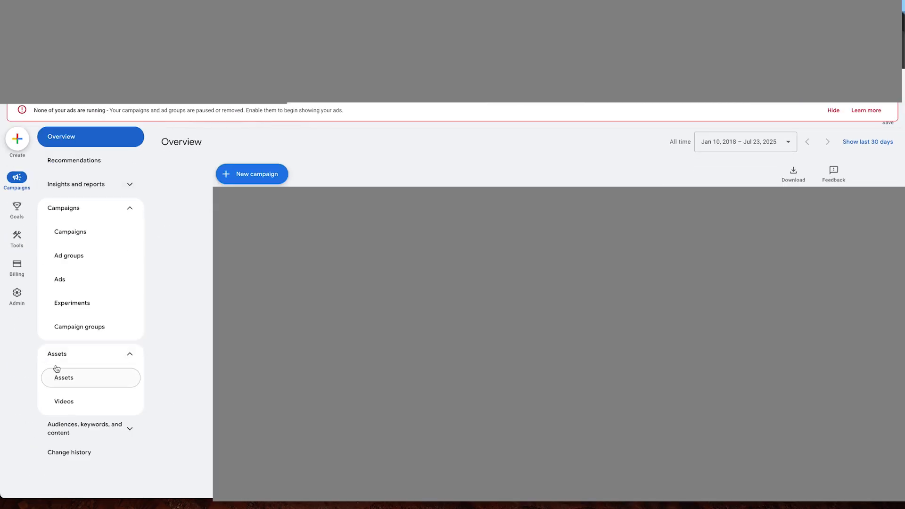
click(60, 382)
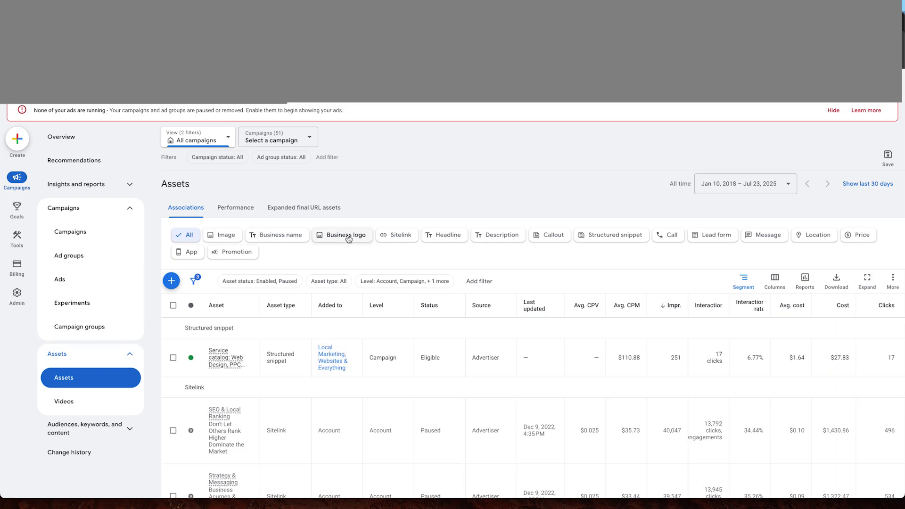
click(819, 237)
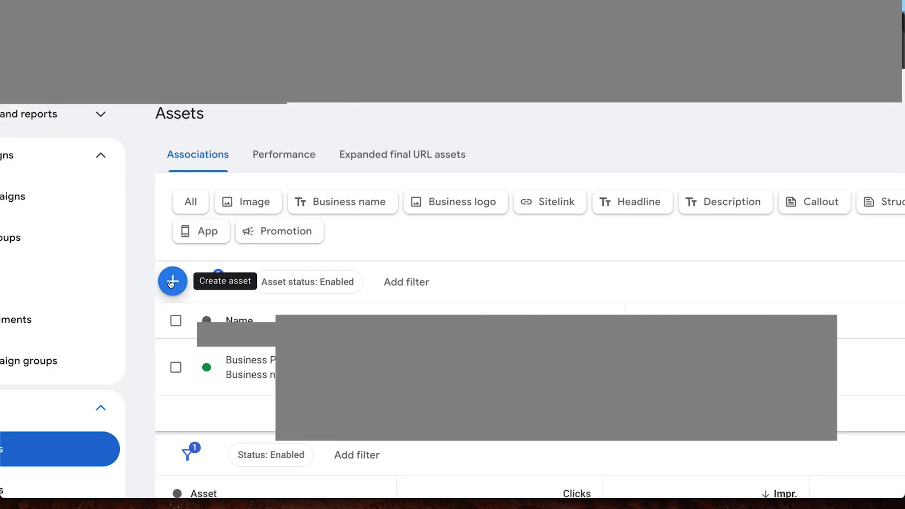
- Start a new location asset, tick then untick the location group, and leave without saving
click(173, 282)
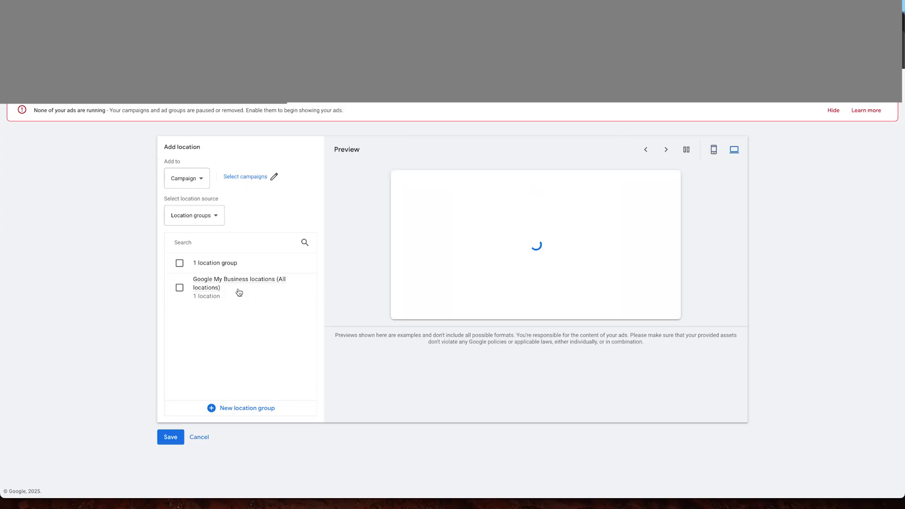
click(177, 267)
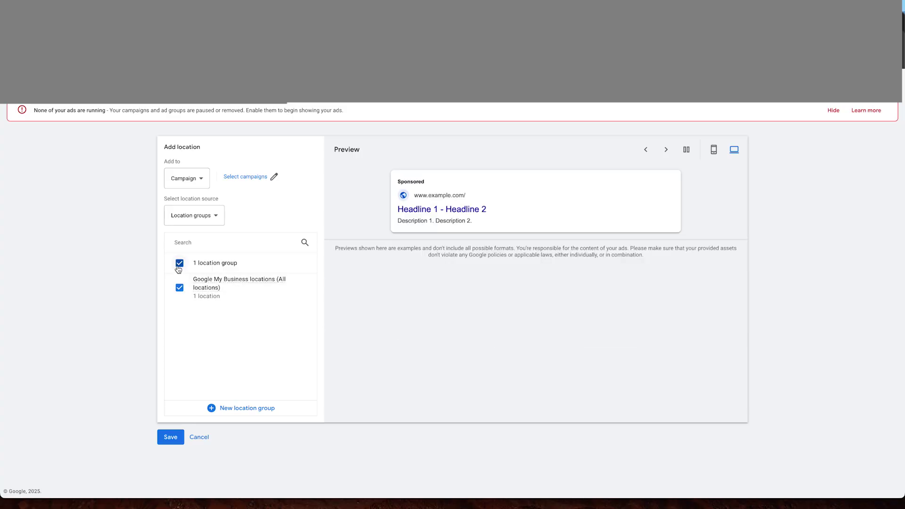
click(179, 267)
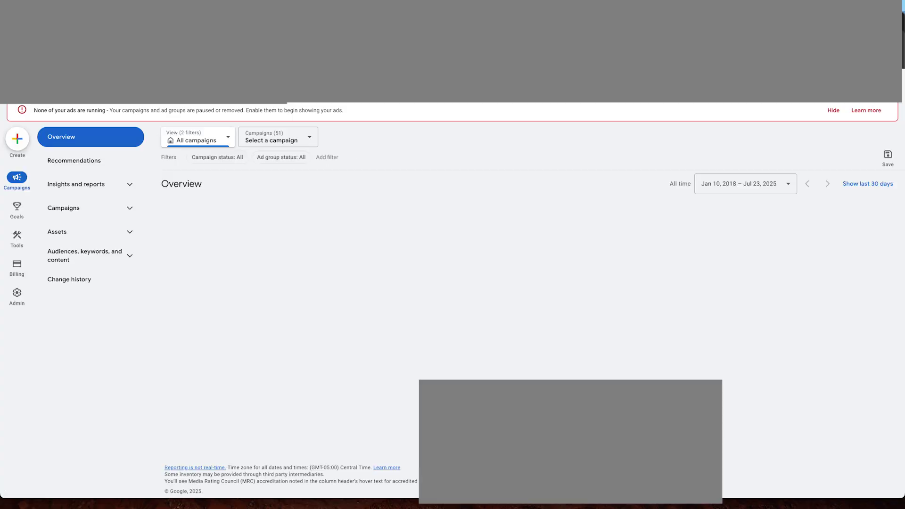
- Reopen Location-filtered Assets, close profile settings, and select the name FeedbackWrench Web Design & Marketing
click(74, 231)
click(76, 258)
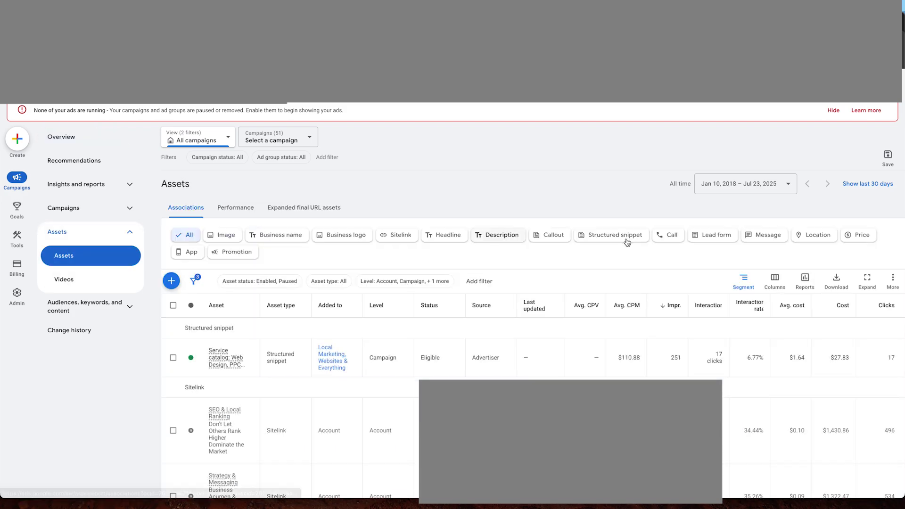
click(817, 236)
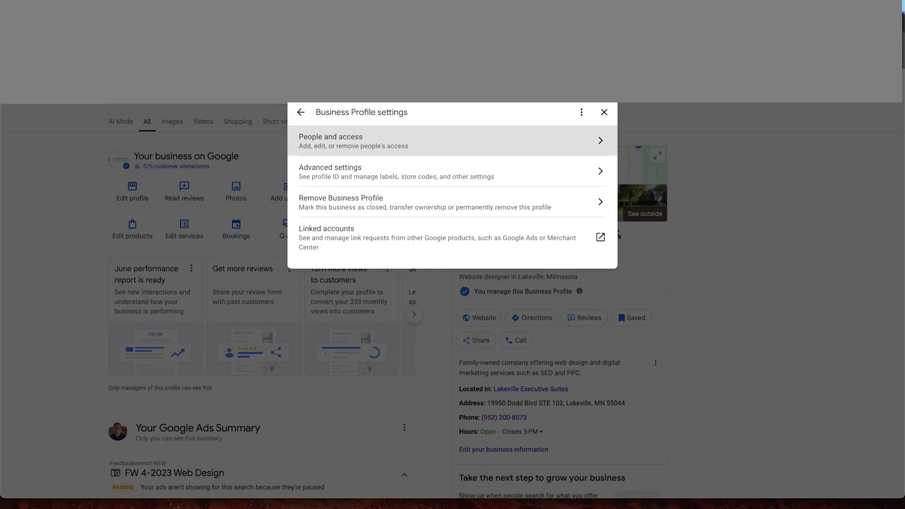
click(604, 112)
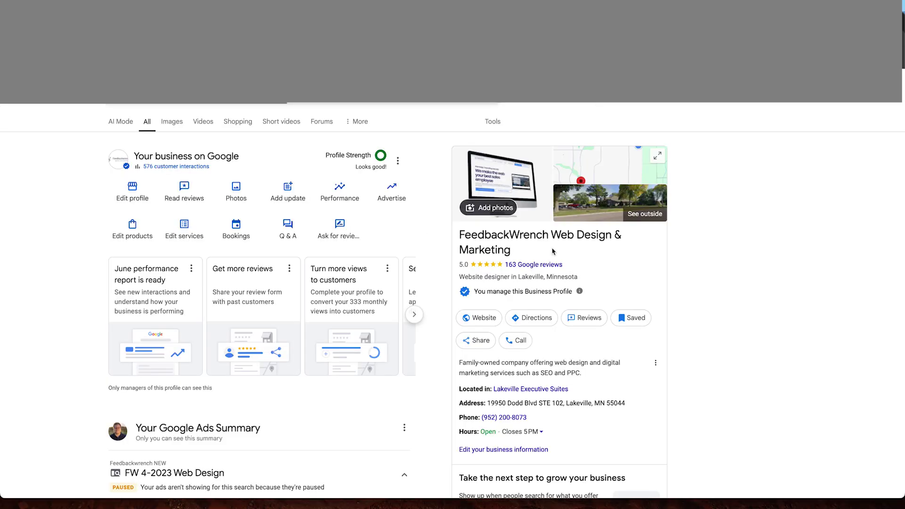
triple_click(520, 240)
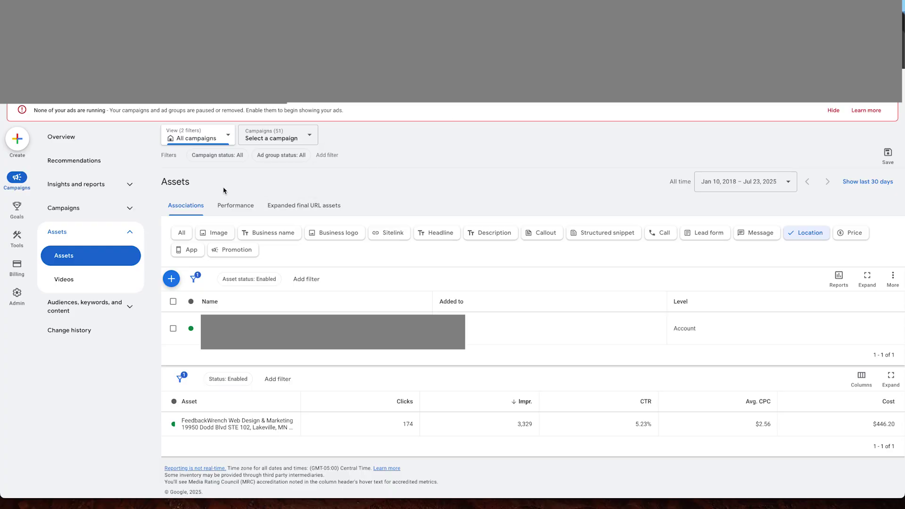
- Add a location asset with the Google My Business locations (All locations) group ticked, and save
click(171, 279)
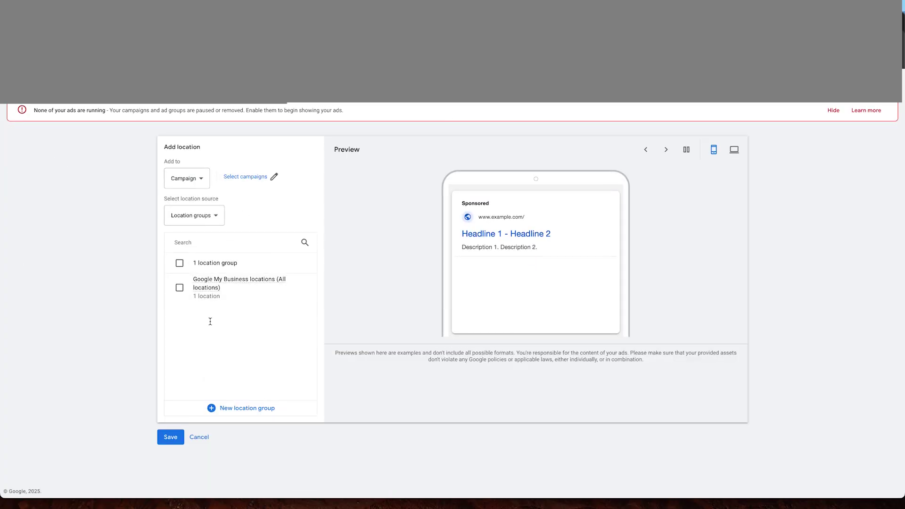
click(179, 287)
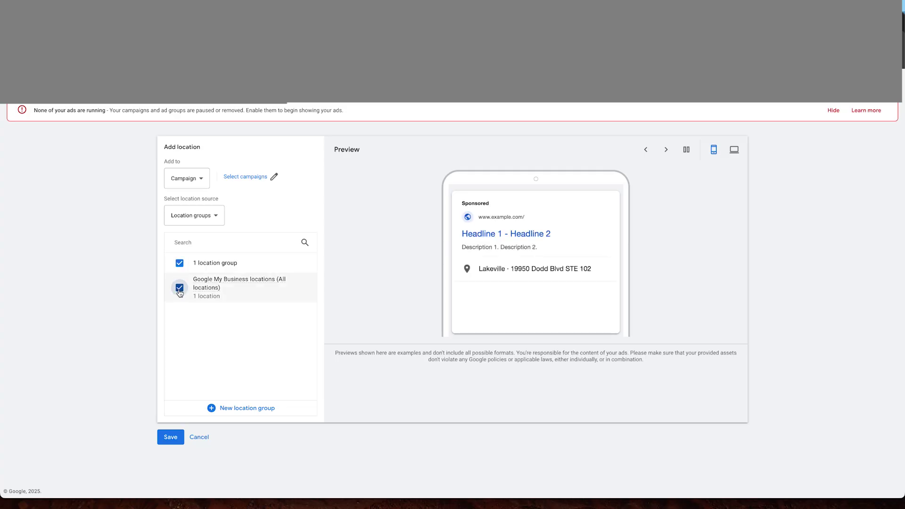
click(169, 436)
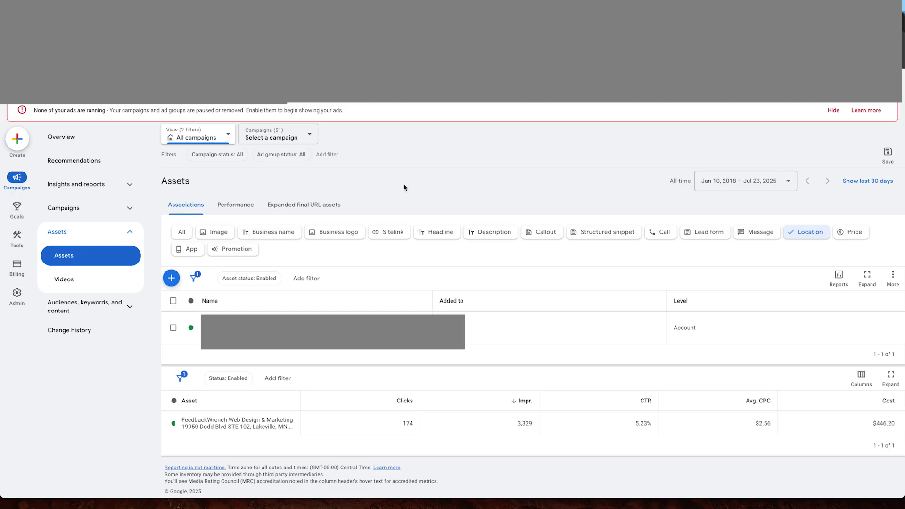
- Return to the 'accountants near me' results and zoom in on the sponsored Valley Accounting & Tax listing
click(624, 21)
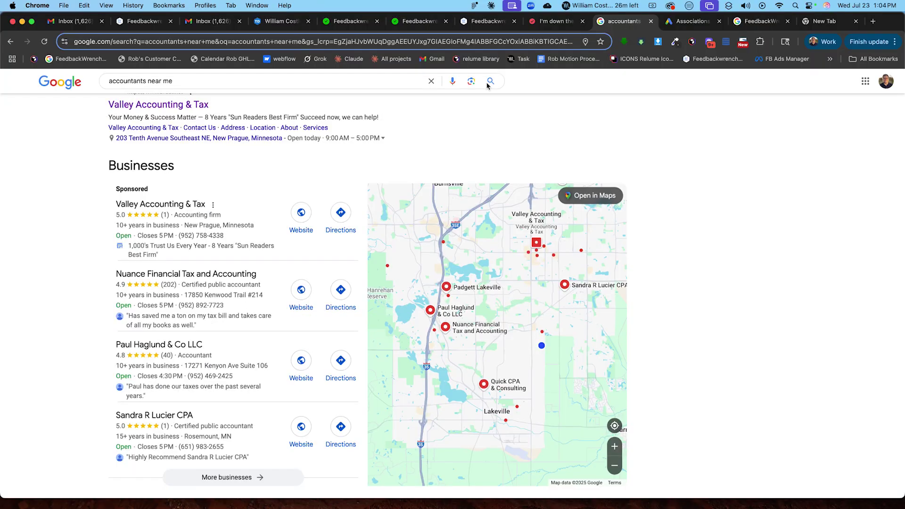
scroll(70, 189, up, 5)
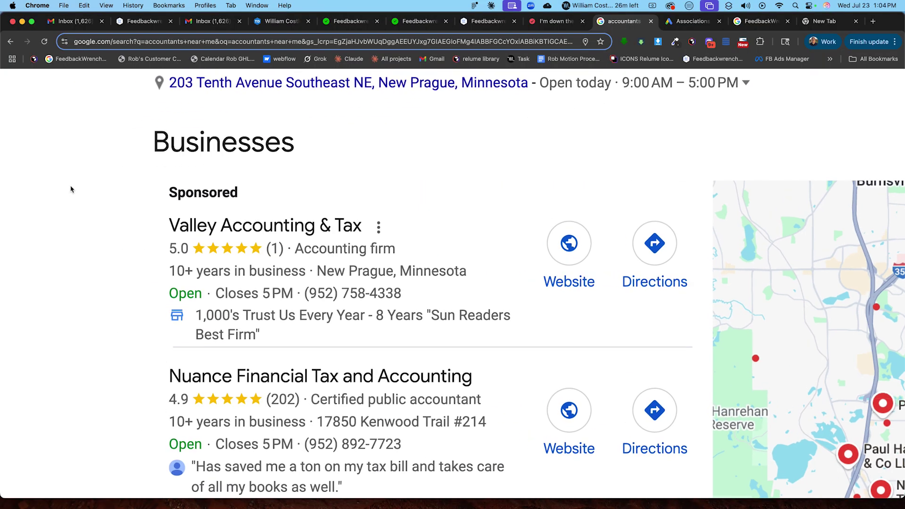
scroll(291, 220, down, 5)
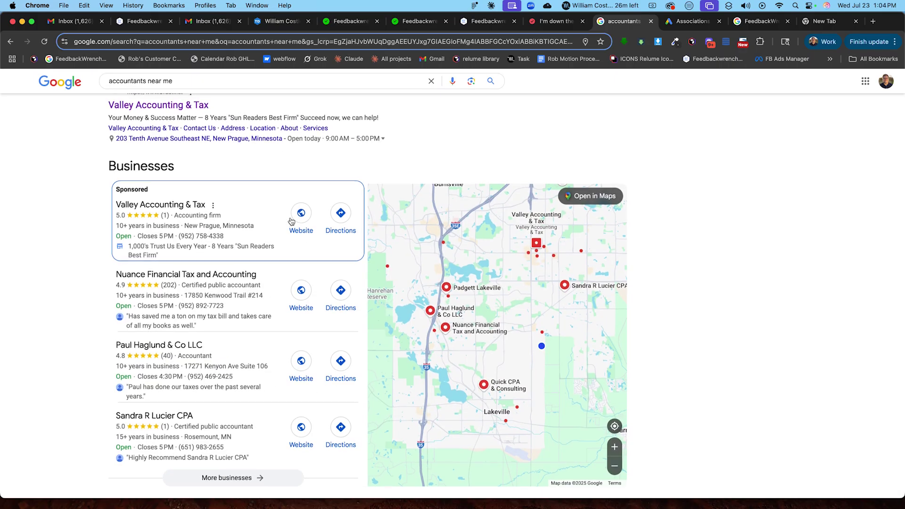
scroll(198, 254, up, 3)
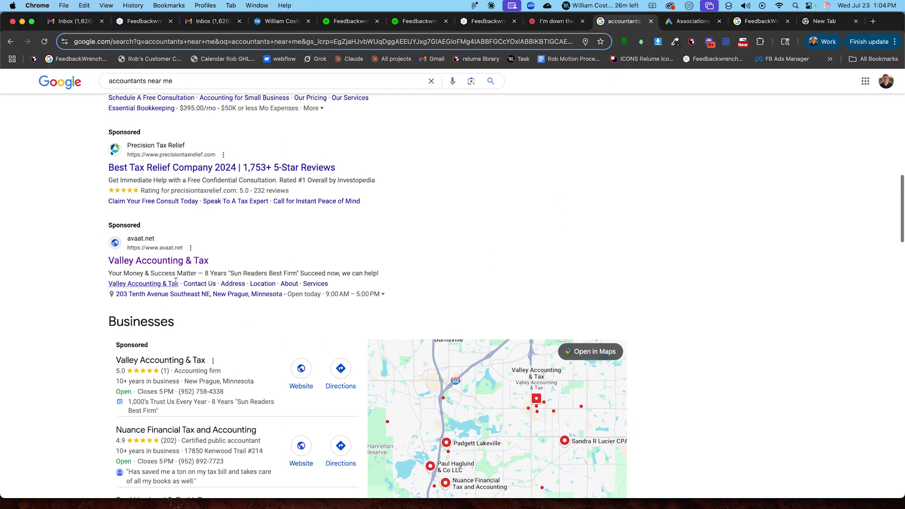
scroll(186, 269, up, 3)
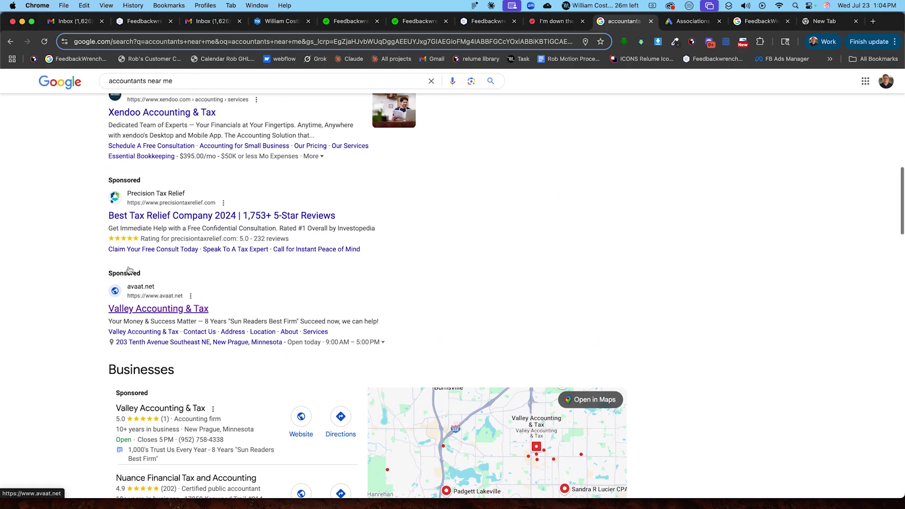
scroll(59, 227, up, 10)
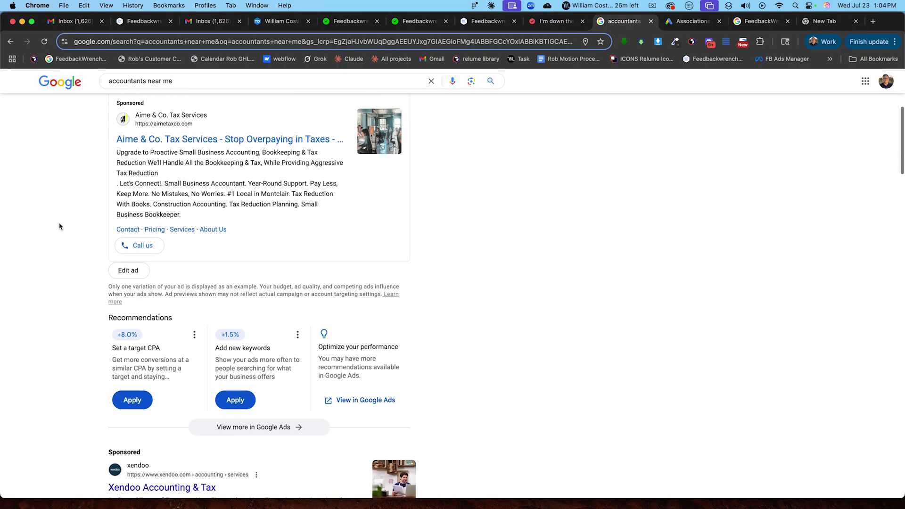
scroll(60, 227, up, 2)
scroll(60, 231, down, 10)
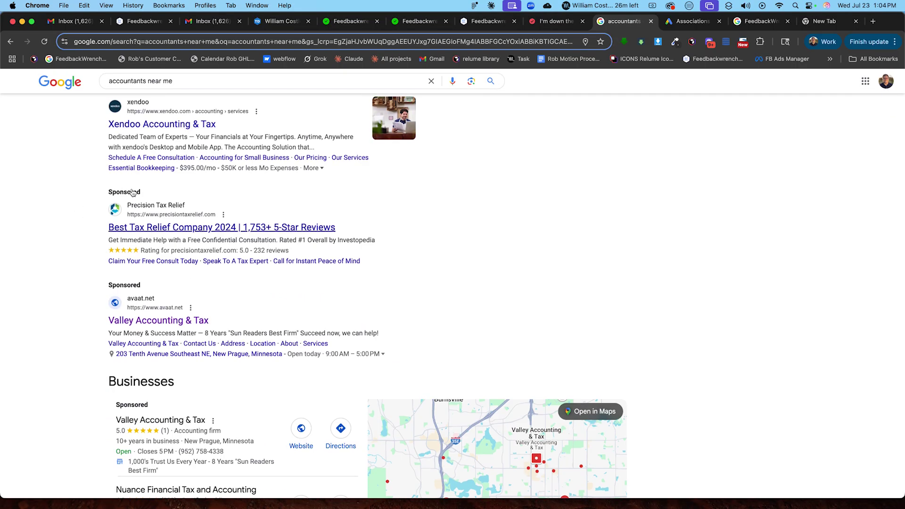
scroll(81, 288, down, 1)
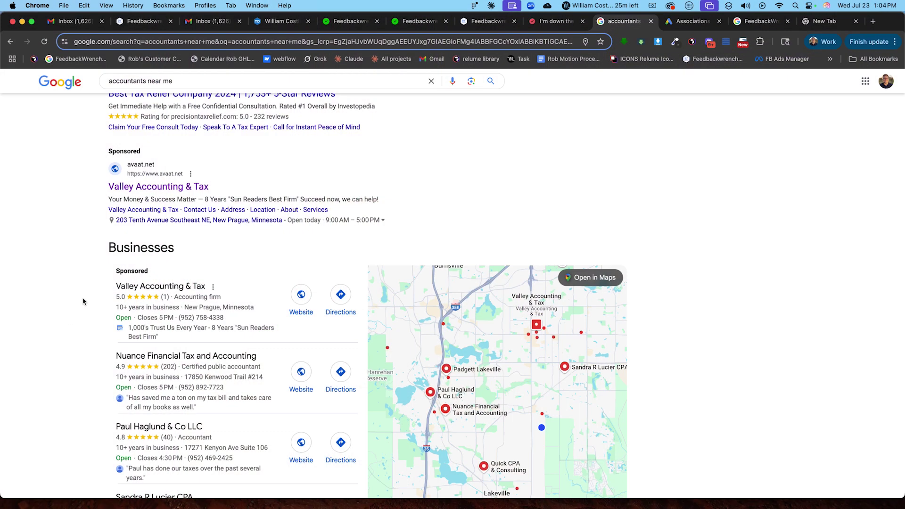
scroll(83, 302, up, 5)
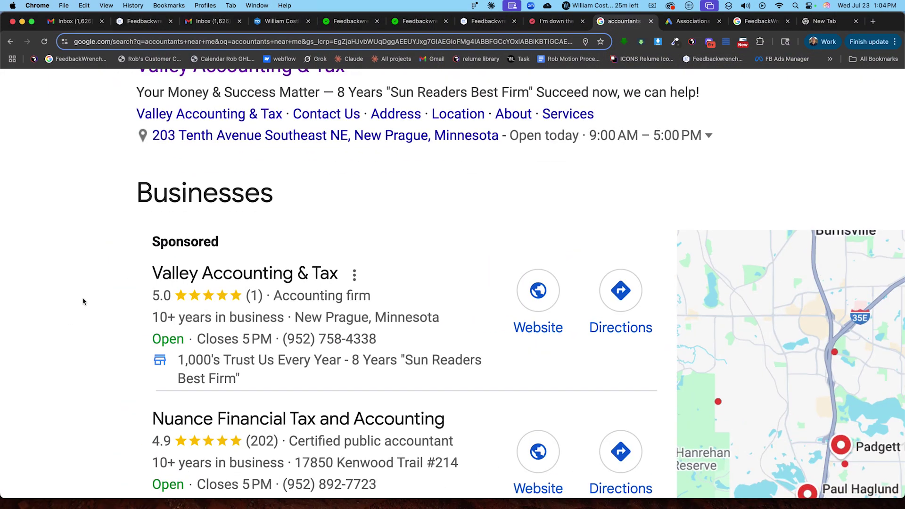